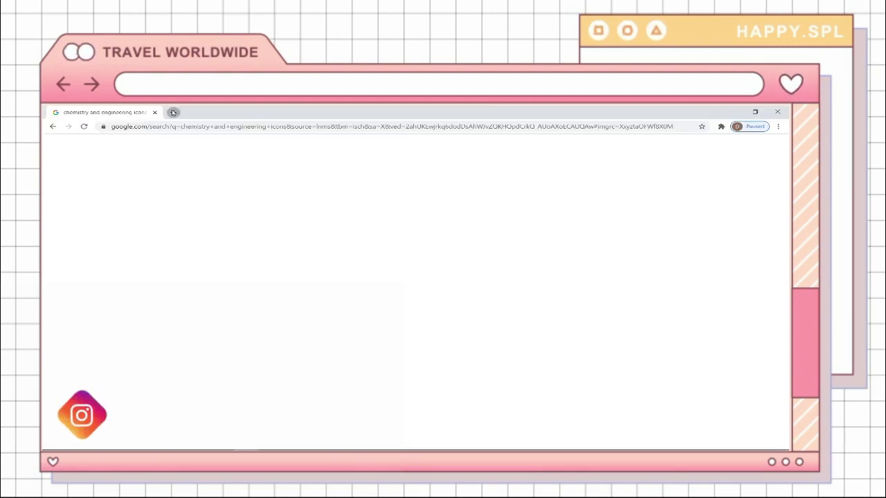
Step: Load icoconvert.com in a new Chrome tab
key(ctrl+t)
click(170, 128)
text(ic)
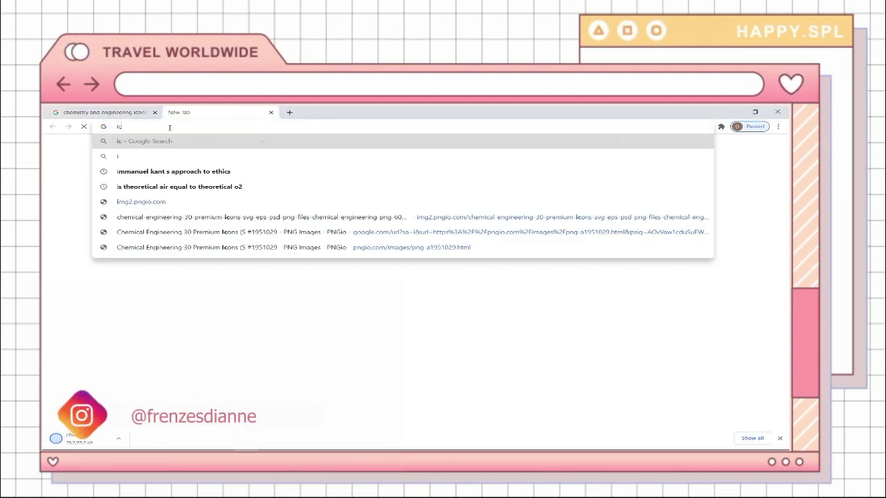
text(oconvert)
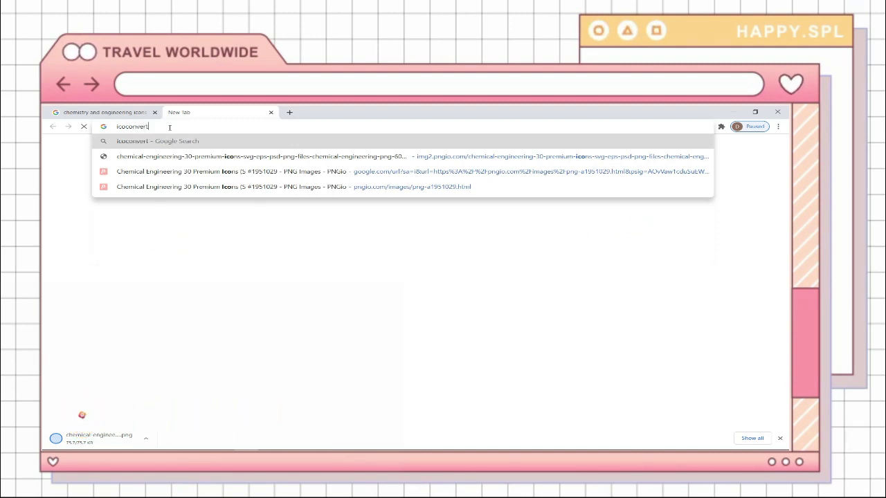
text(.com)
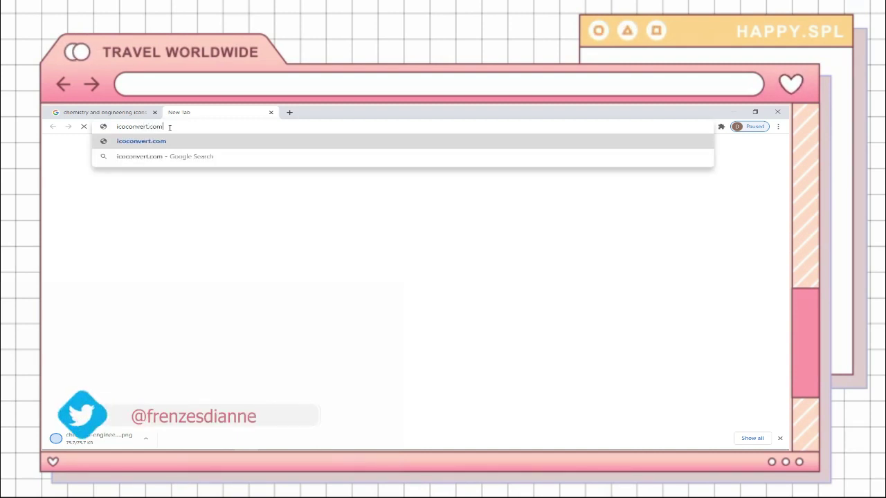
key(Return)
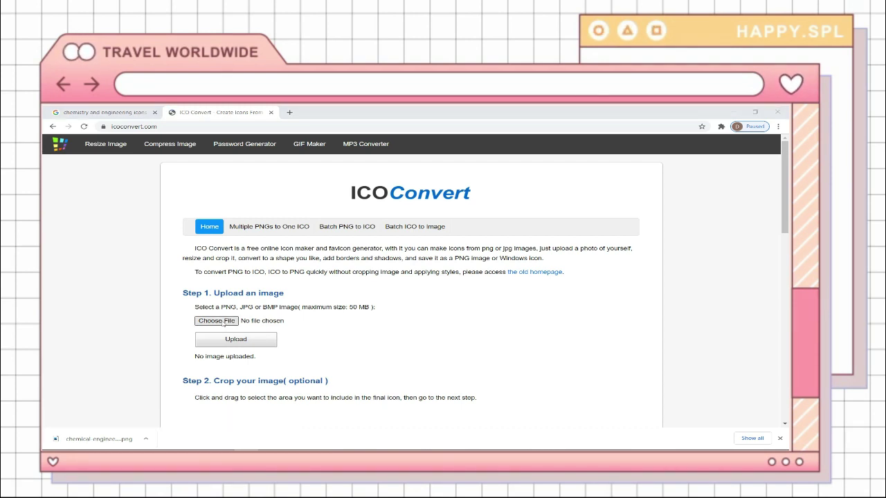
Step: Choose the chemical-engineering icons PNG from the Desktop and upload it to ICO Convert
click(223, 323)
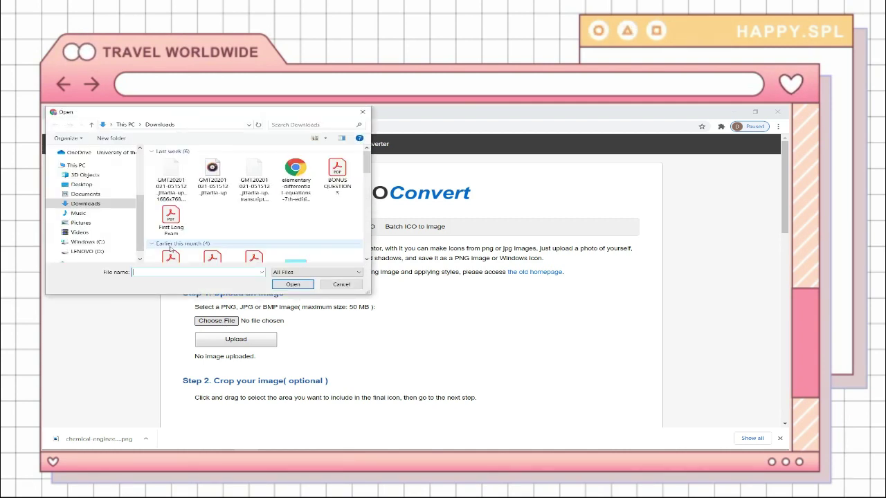
click(80, 185)
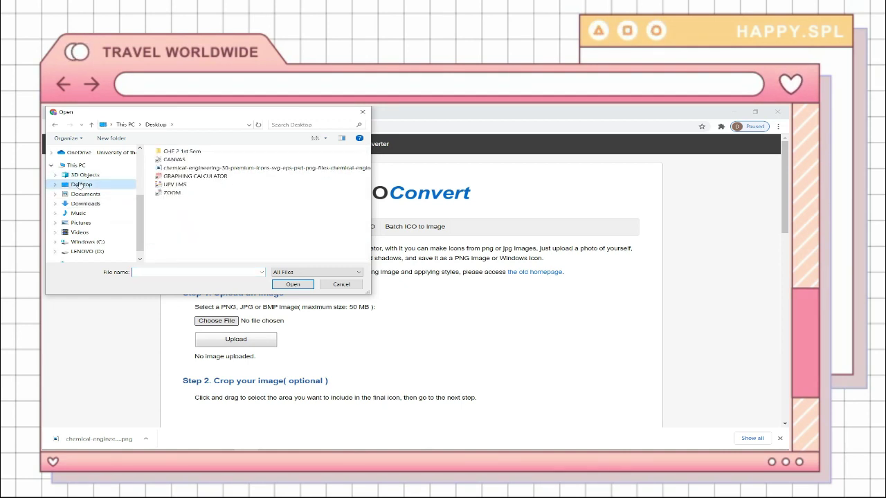
click(229, 170)
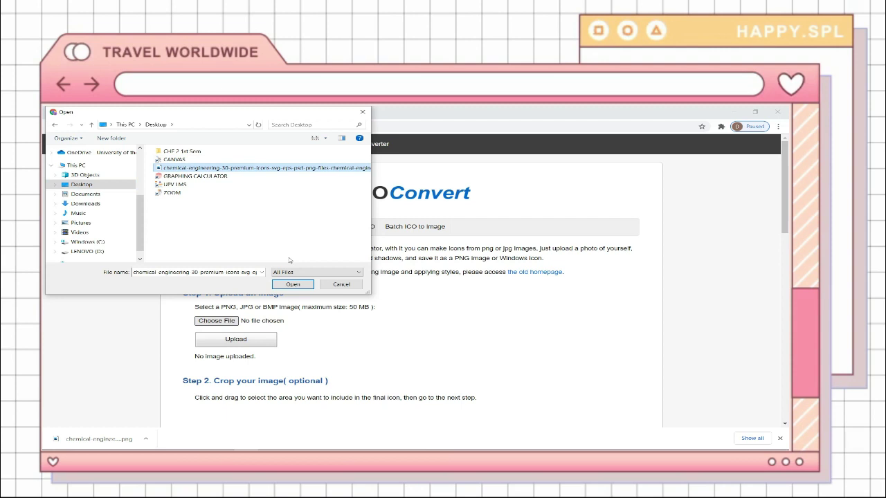
click(290, 285)
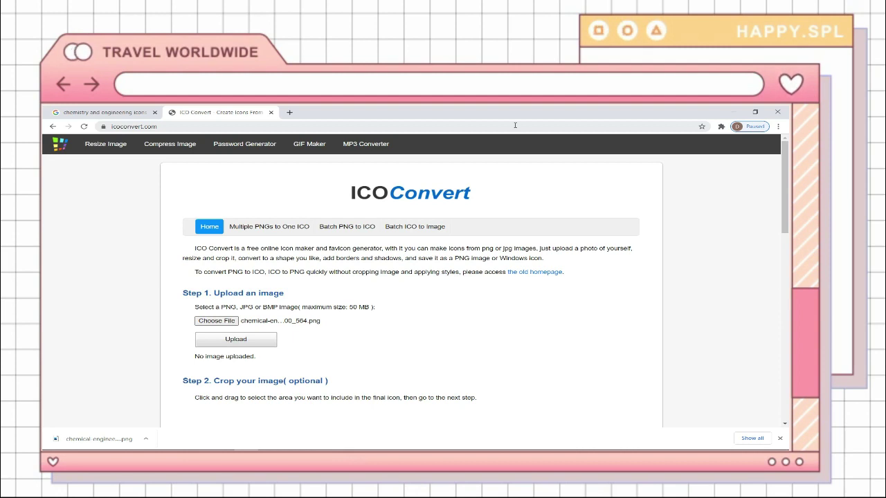
click(264, 341)
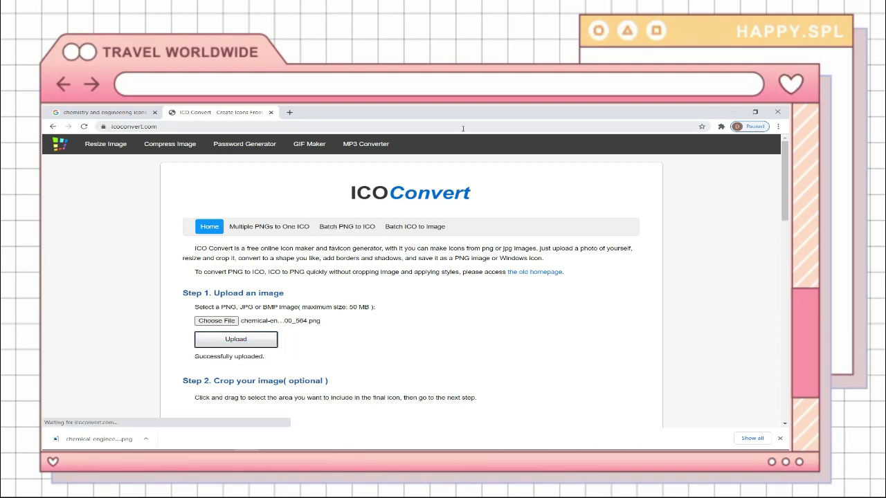
Step: Draw a 161 × 161 crop box around the top-left scientist icon and scroll down to Step 5
drag(784, 209, 785, 272)
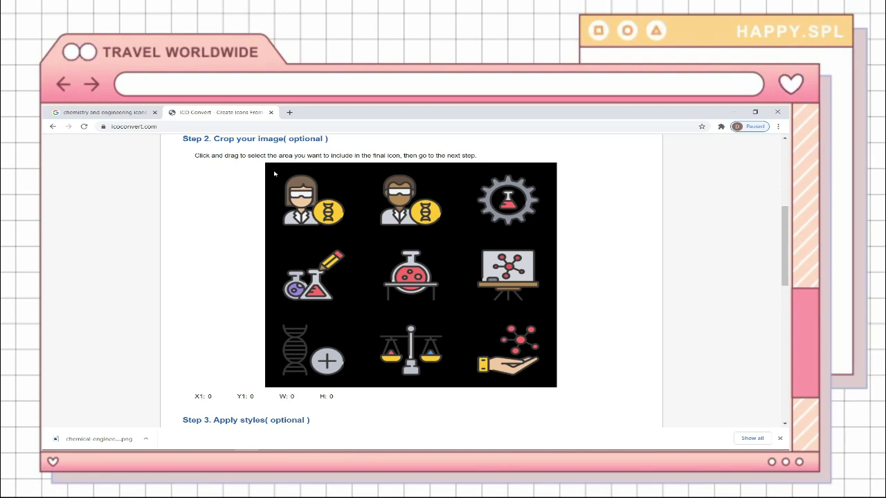
drag(274, 172, 352, 237)
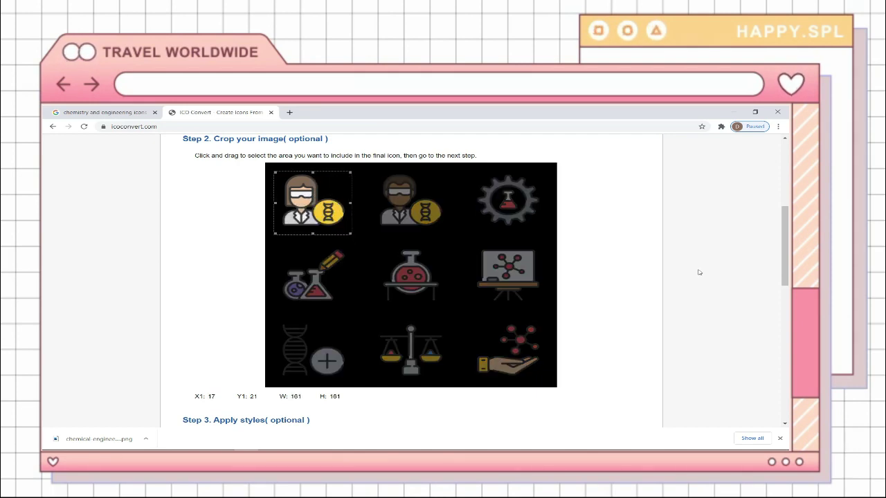
drag(782, 258, 787, 296)
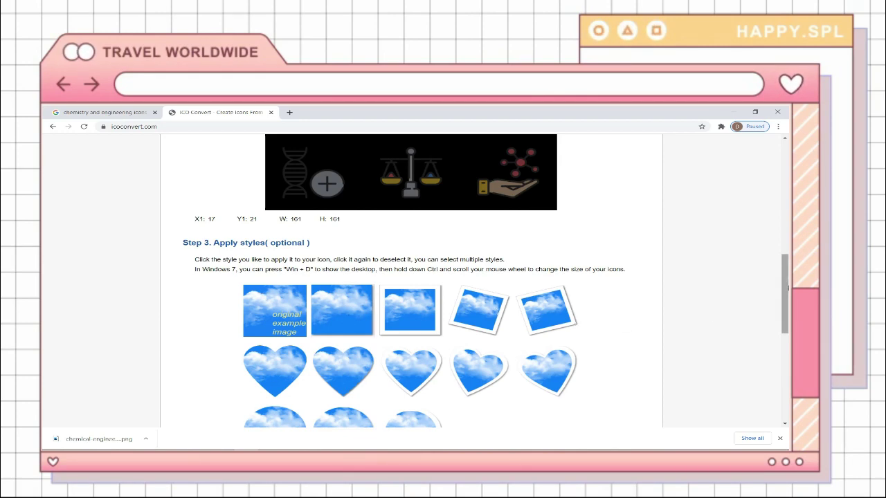
drag(786, 288, 787, 351)
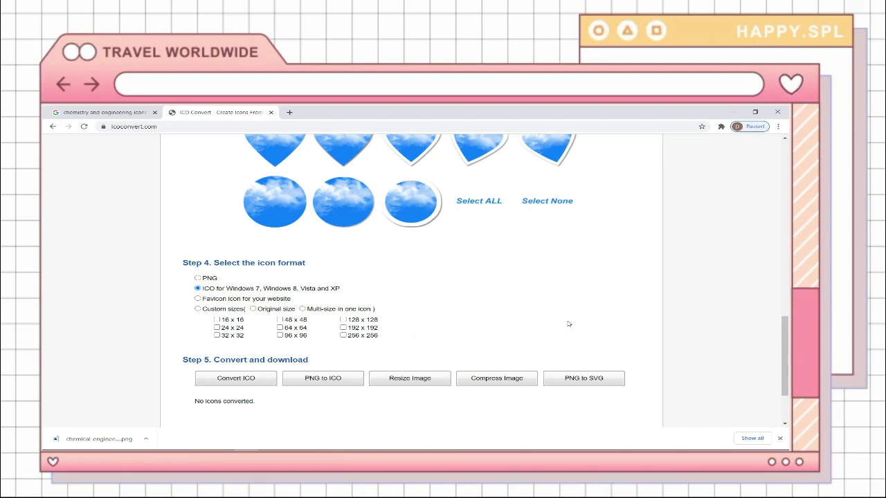
Step: Convert and download the scientist icon, then crop, convert and download the middle-top icon
click(273, 378)
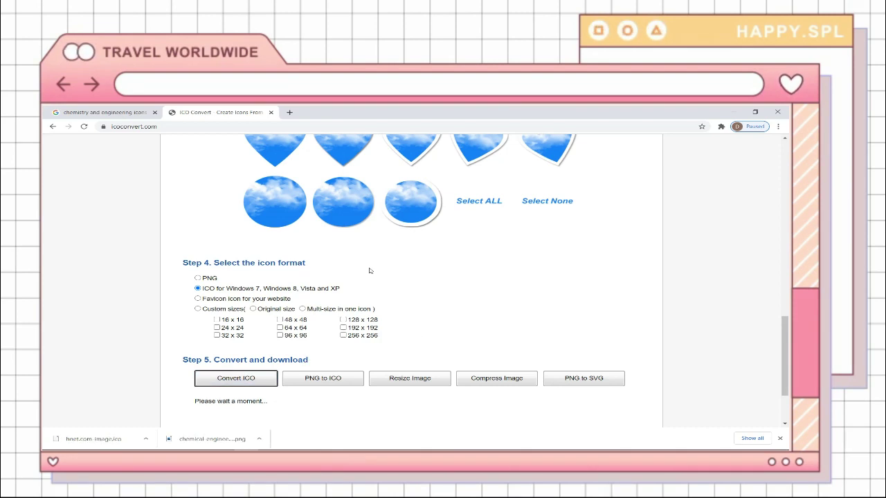
click(250, 400)
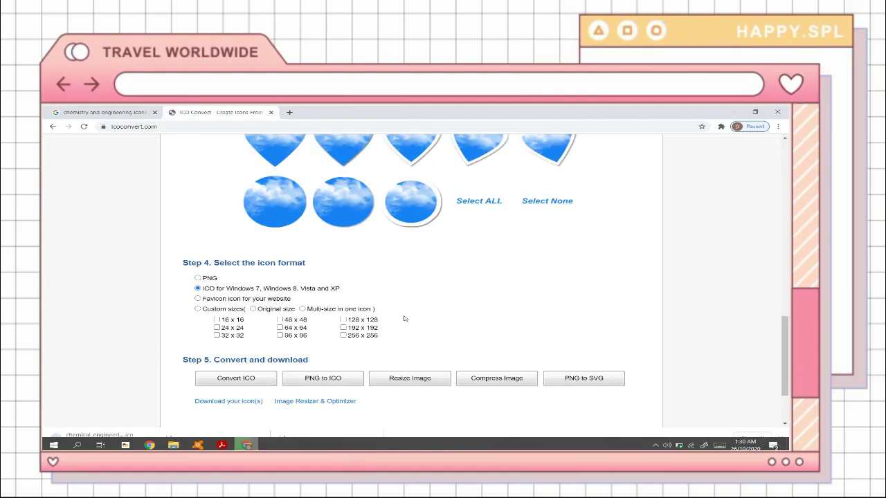
drag(787, 327, 787, 211)
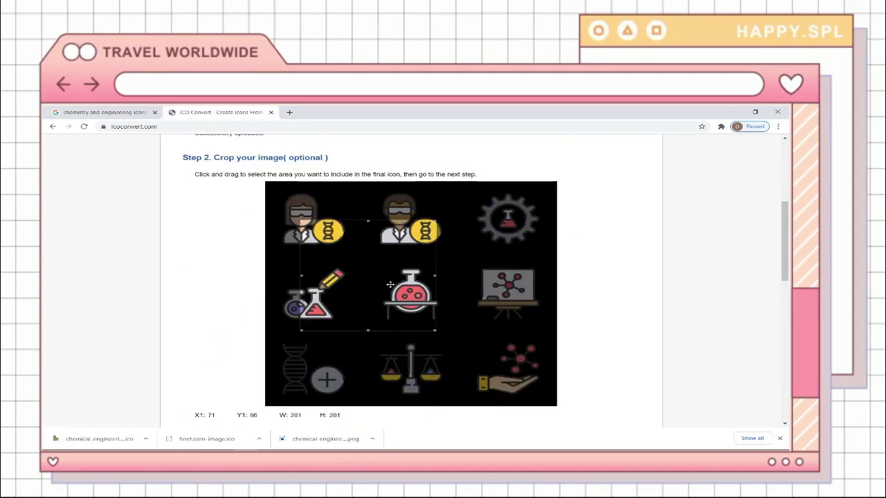
drag(356, 186, 449, 257)
scroll(367, 312, down, 3)
scroll(513, 355, down, 3)
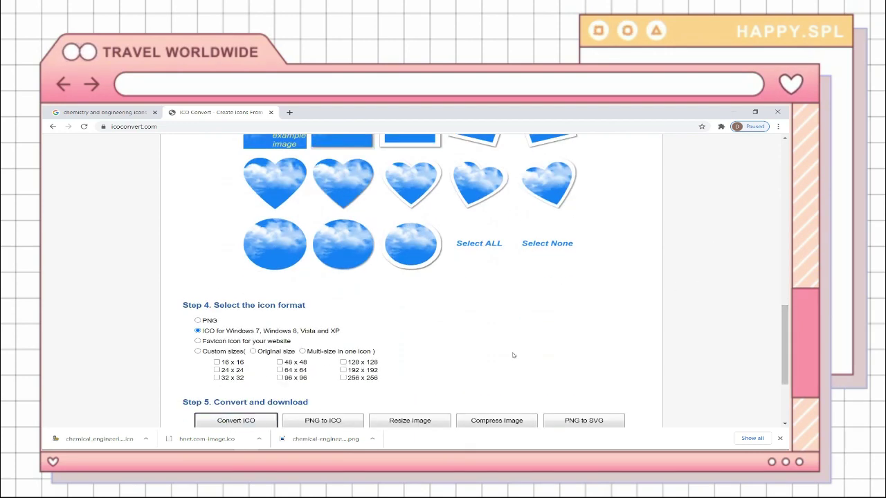
click(236, 420)
scroll(228, 332, down, 3)
click(227, 330)
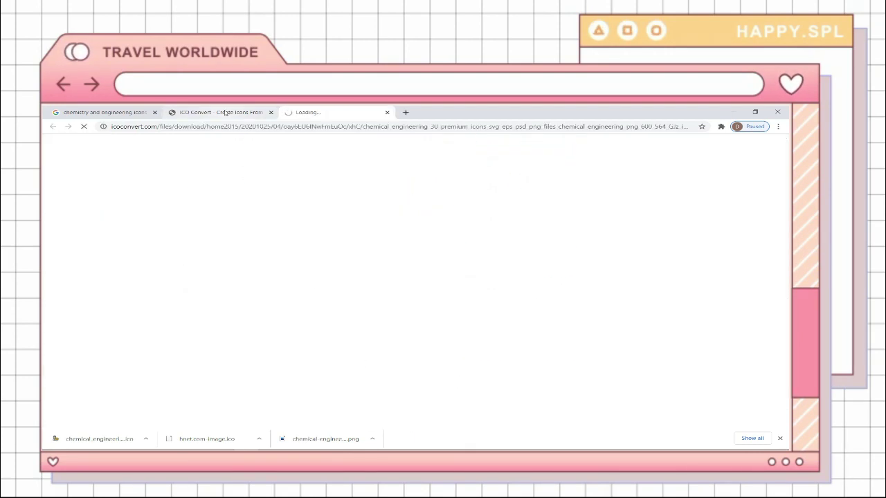
Step: Crop the gear icon, convert it to ICO and download it
scroll(773, 410, up, 15)
scroll(773, 410, down, 3)
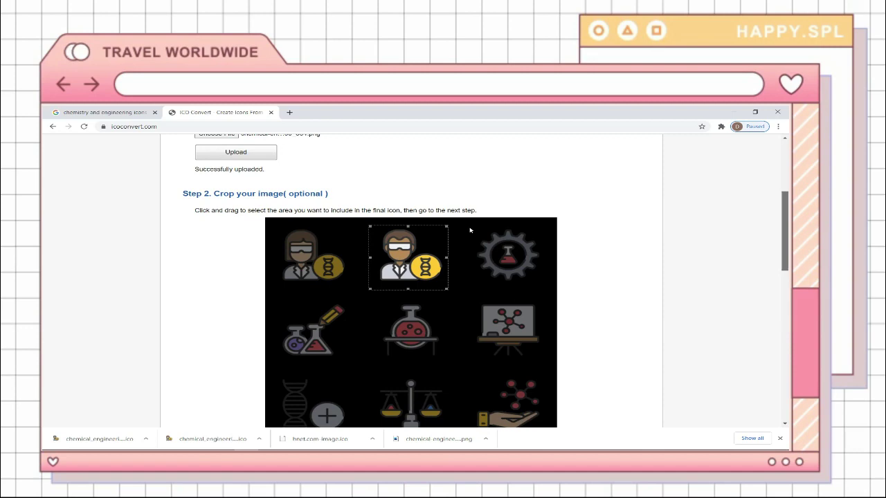
drag(392, 262, 468, 260)
scroll(686, 376, down, 10)
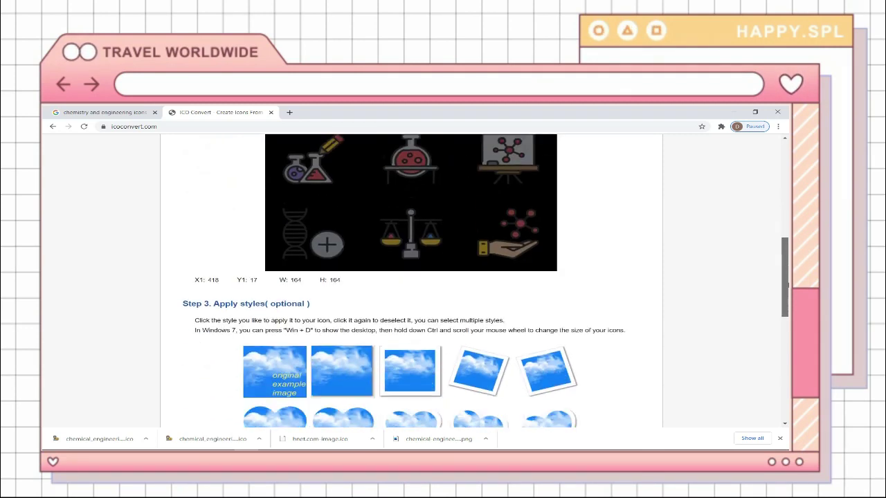
click(230, 373)
click(225, 394)
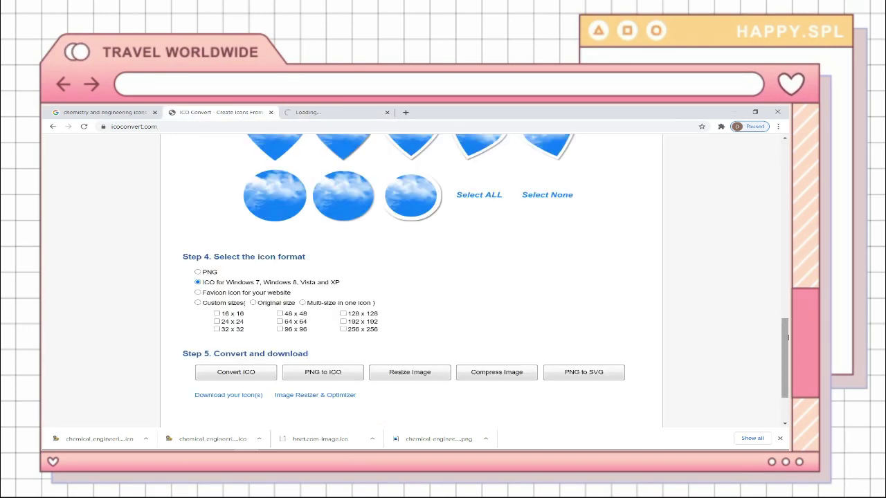
Step: Move the 164 × 164 crop to another icon on the sheet and download it as ICO
scroll(485, 311, up, 10)
drag(509, 184, 310, 257)
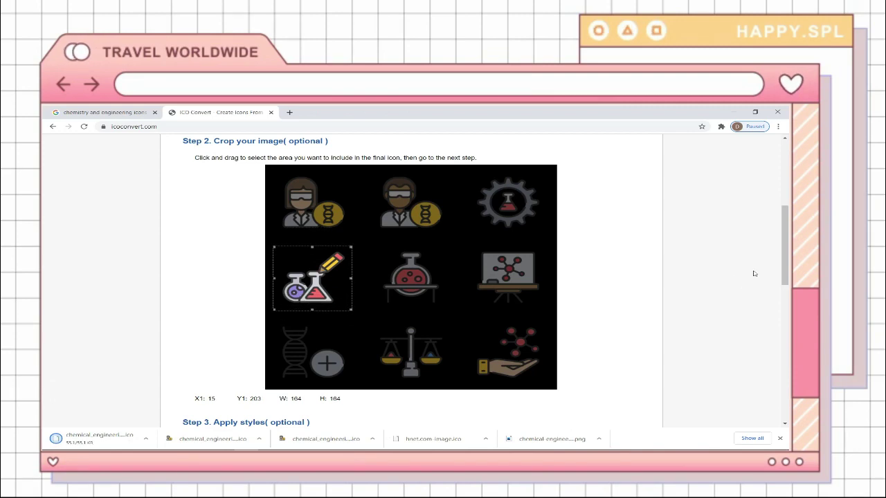
scroll(753, 270, down, 10)
click(225, 372)
click(208, 388)
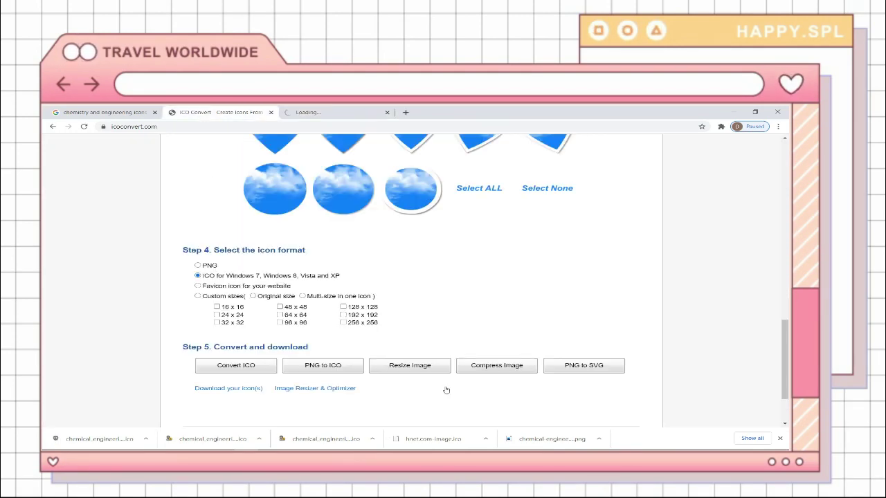
Step: Crop the red flask icon, convert it to ICO and download it
scroll(776, 223, up, 10)
drag(316, 302, 409, 297)
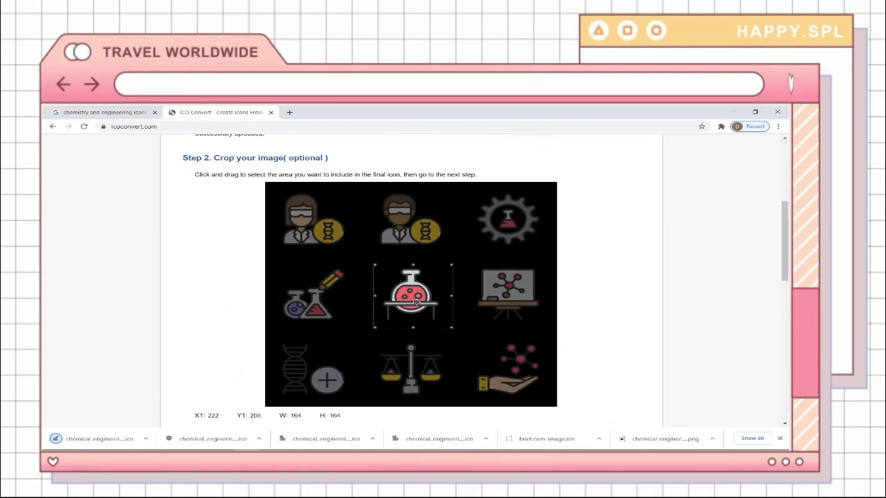
scroll(407, 300, down, 10)
click(236, 321)
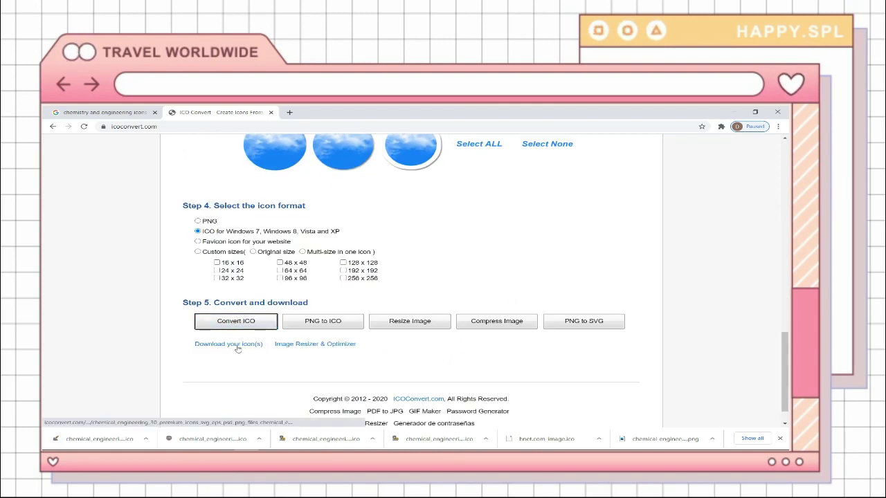
click(228, 344)
Step: Crop the network board icon and download it as an ICO file
scroll(414, 282, up, 10)
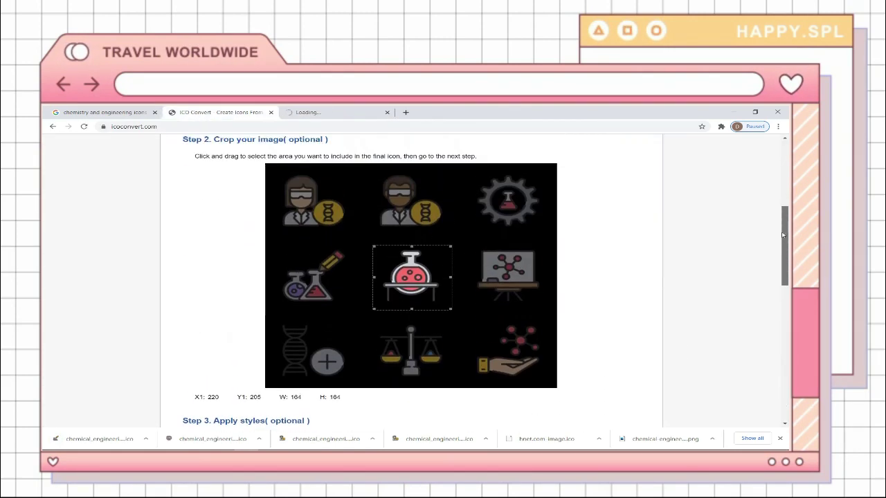
drag(414, 283, 507, 271)
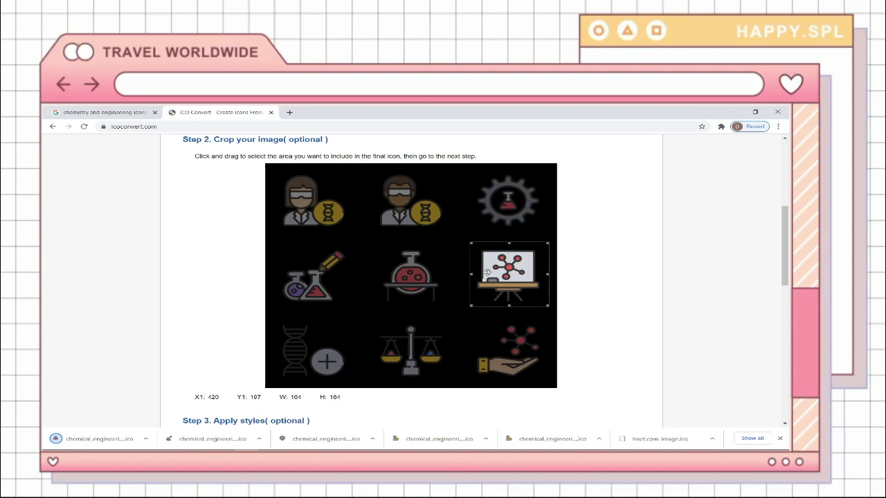
mouse_move(784, 249)
mouse_down()
mouse_move(782, 369)
mouse_move(776, 251)
mouse_up()
click(236, 352)
click(228, 374)
Step: Crop the DNA icon and download it as an ICO file
scroll(776, 250, down, 1)
drag(509, 263, 311, 341)
mouse_move(784, 235)
mouse_down()
mouse_move(784, 364)
mouse_move(776, 231)
mouse_up()
click(236, 298)
click(230, 321)
Step: Crop the scales icon and download it as an ICO file
drag(328, 328, 374, 316)
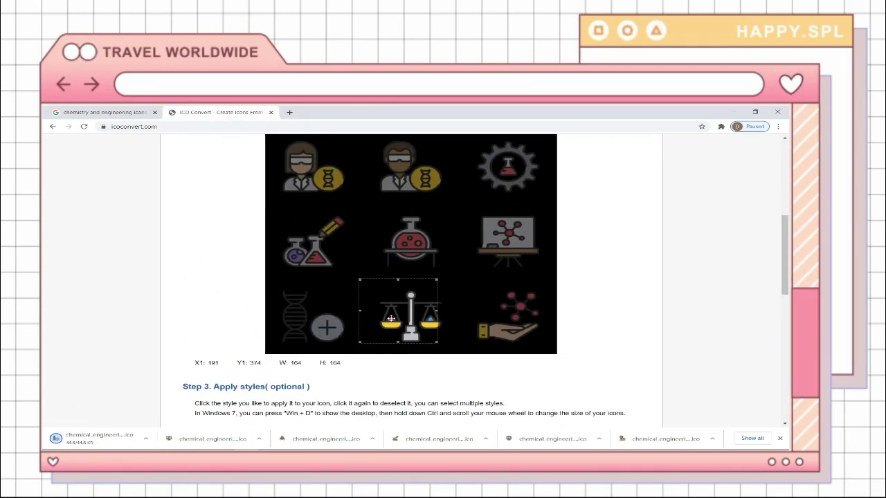
drag(784, 263, 783, 368)
scroll(783, 368, down, 1)
click(225, 370)
click(223, 394)
Step: Crop the hand icon and download it as an ICO file
scroll(409, 335, up, 6)
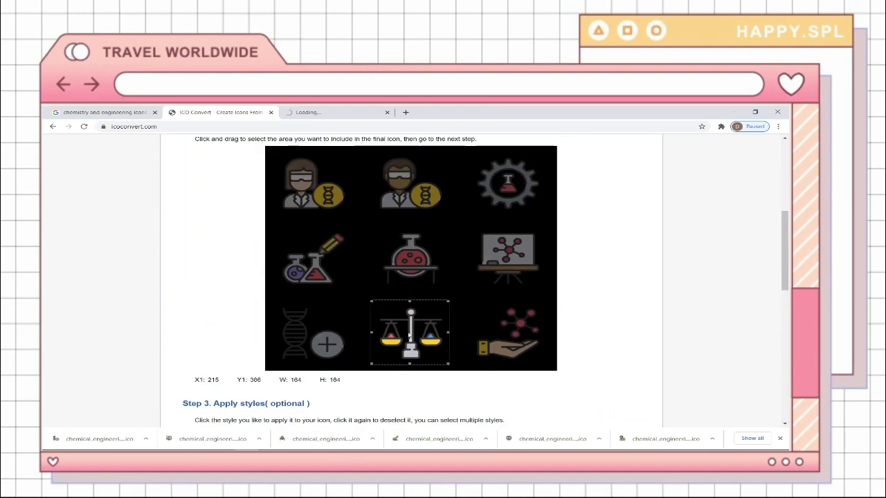
drag(408, 335, 508, 335)
drag(785, 260, 785, 381)
click(236, 328)
click(229, 350)
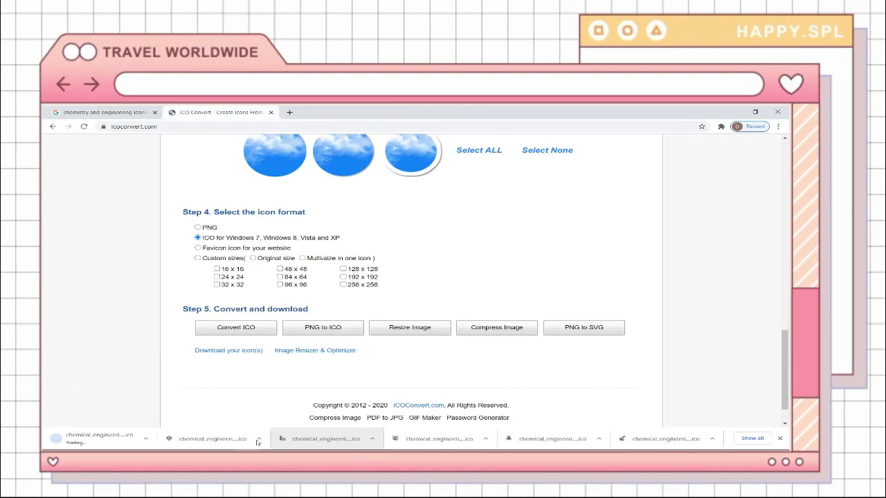
Step: Open the CHE 2 1st Sem folder's Properties on its Customize tab and start Change Icon
key(super+d)
right_click(777, 130)
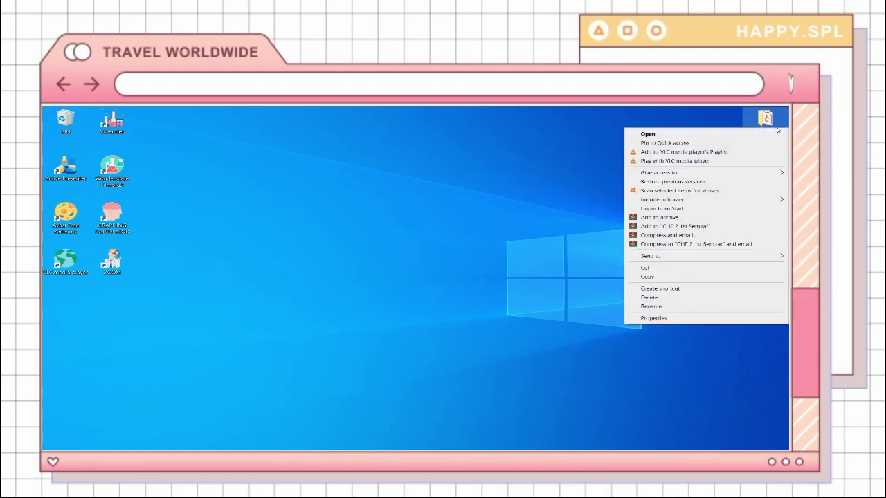
click(643, 318)
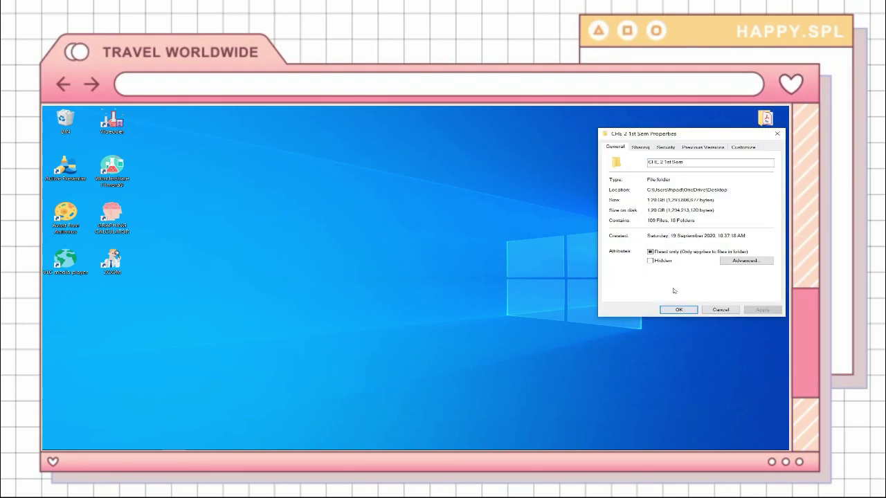
click(735, 262)
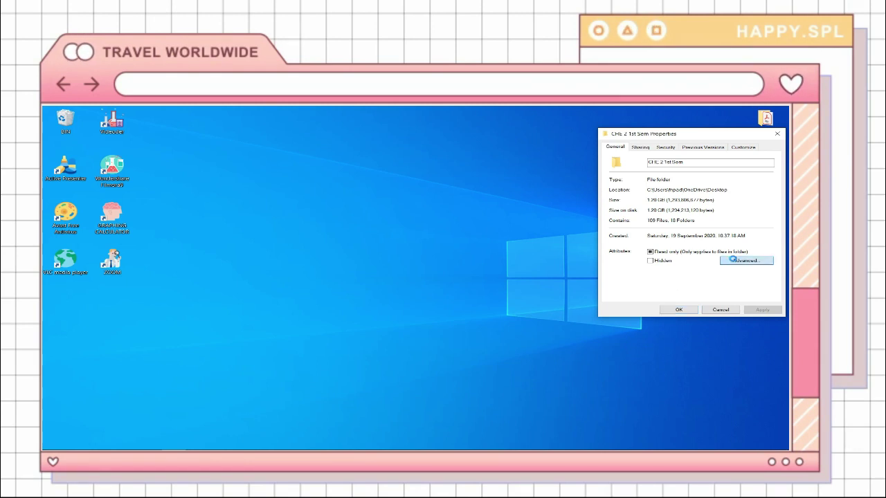
click(759, 272)
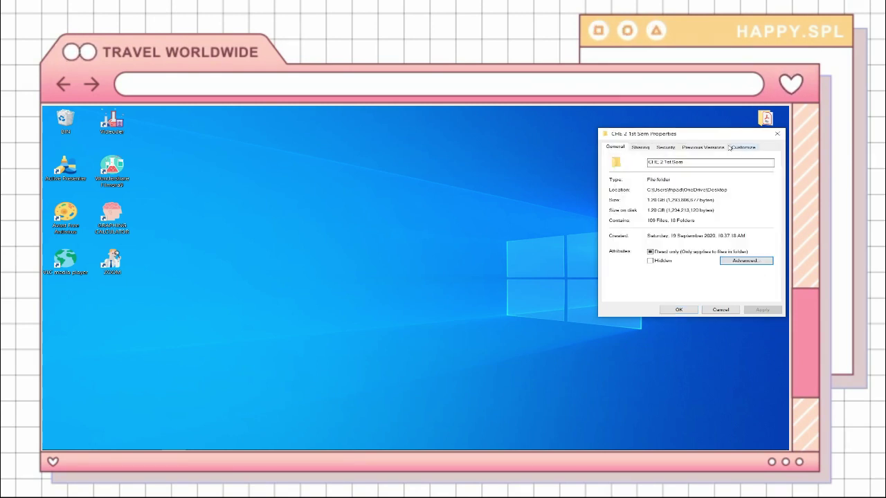
click(735, 146)
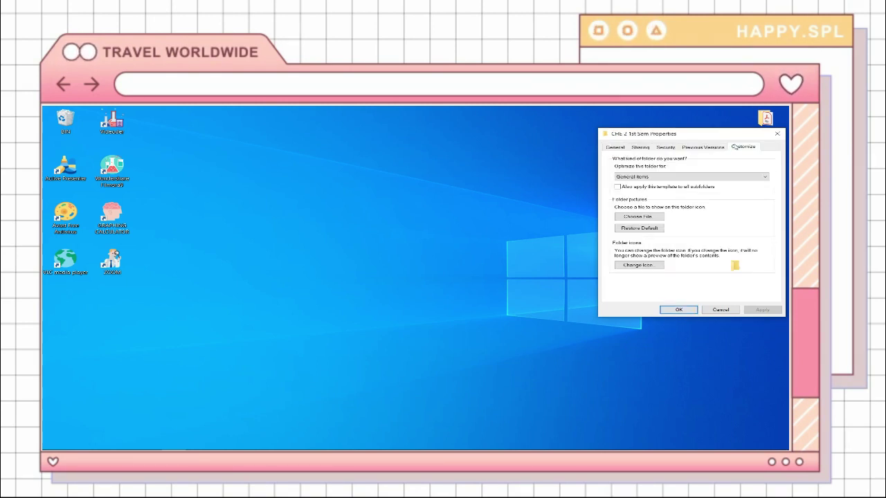
click(648, 268)
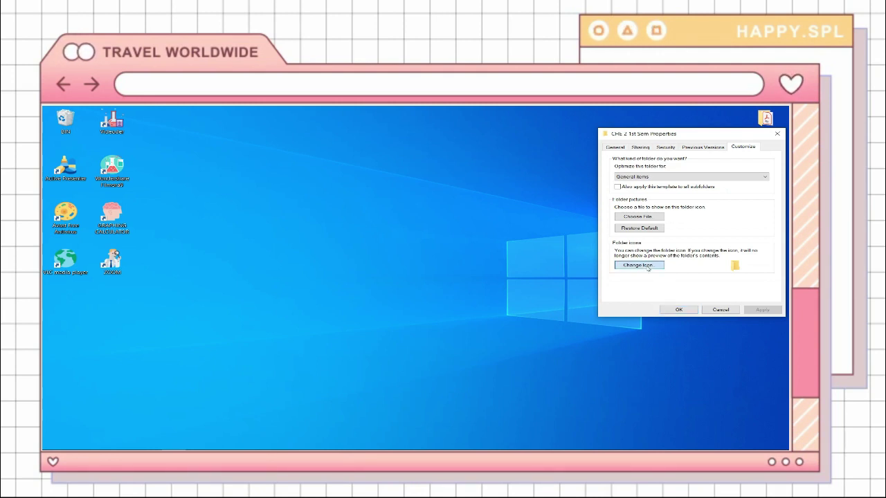
Step: Apply the downloaded chemical_engineering .ico from Backgrounds as the CHE 2 1st Sem folder icon
click(735, 194)
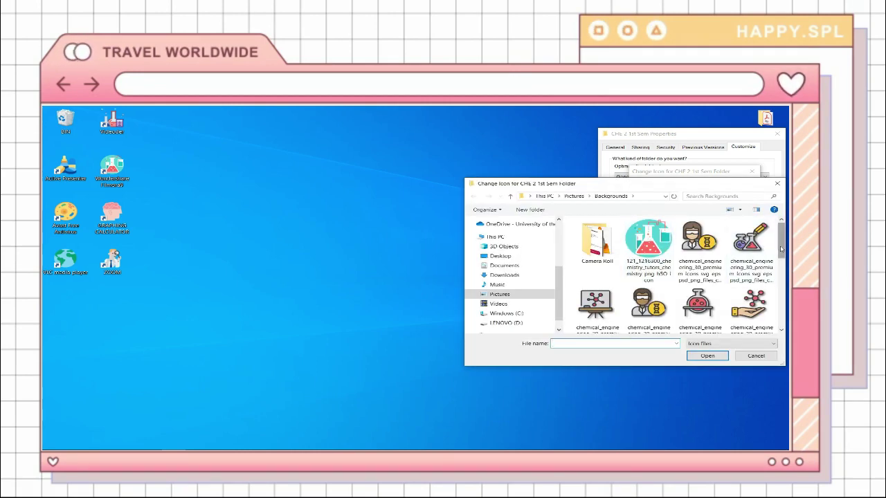
drag(781, 249, 782, 258)
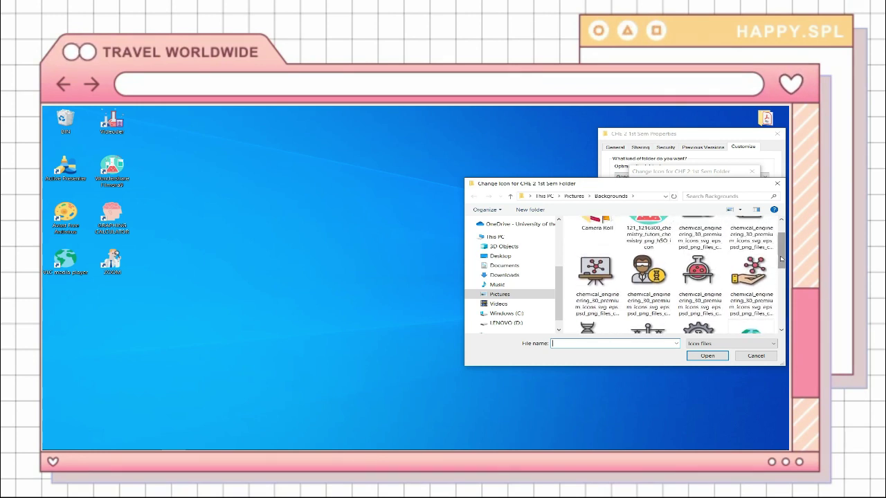
click(708, 357)
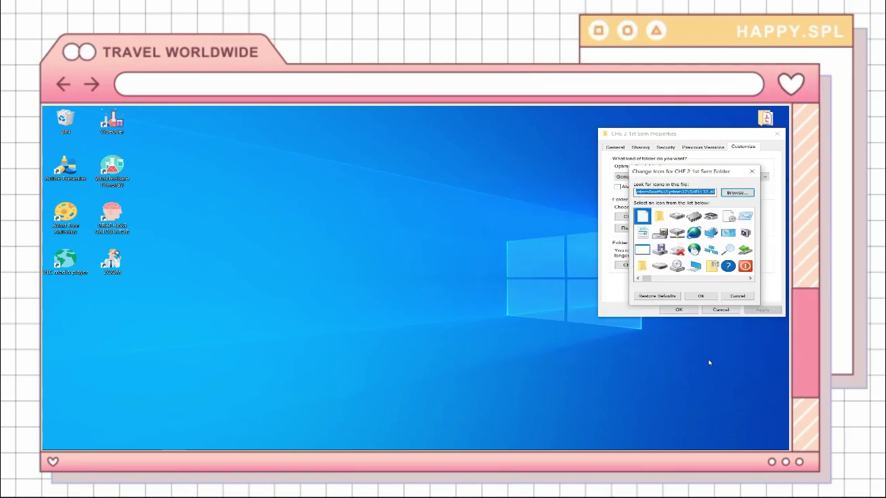
click(703, 297)
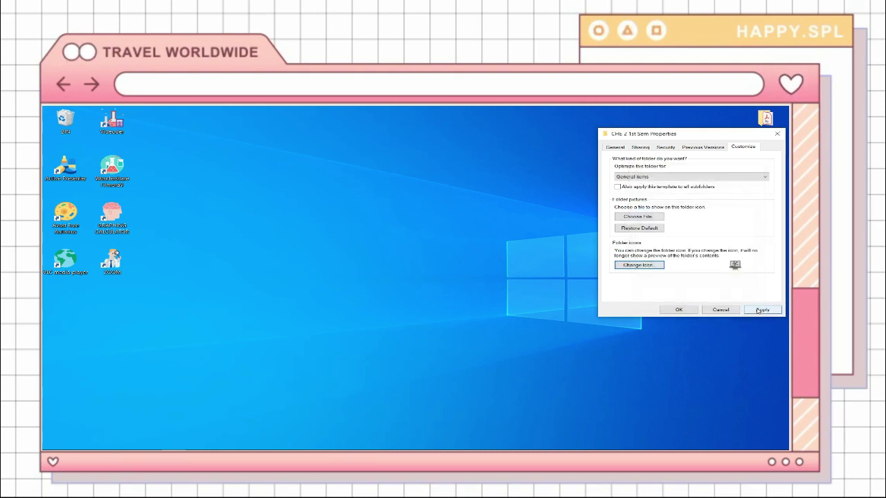
click(762, 311)
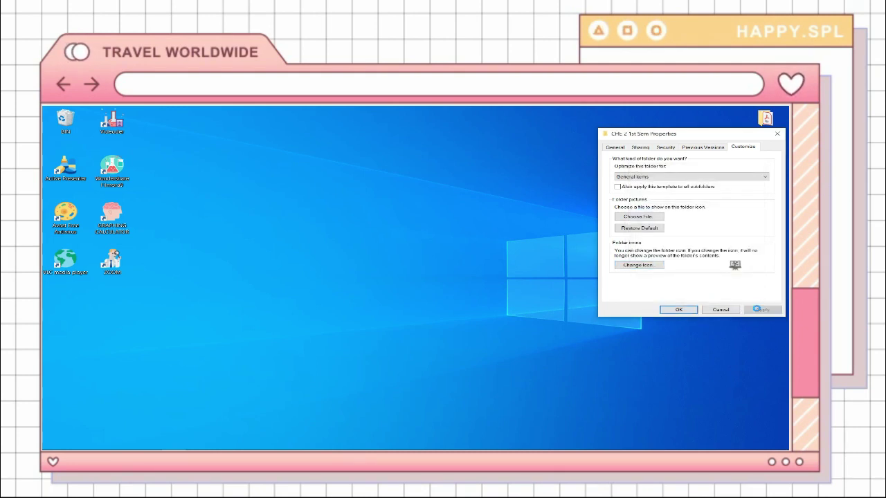
click(678, 310)
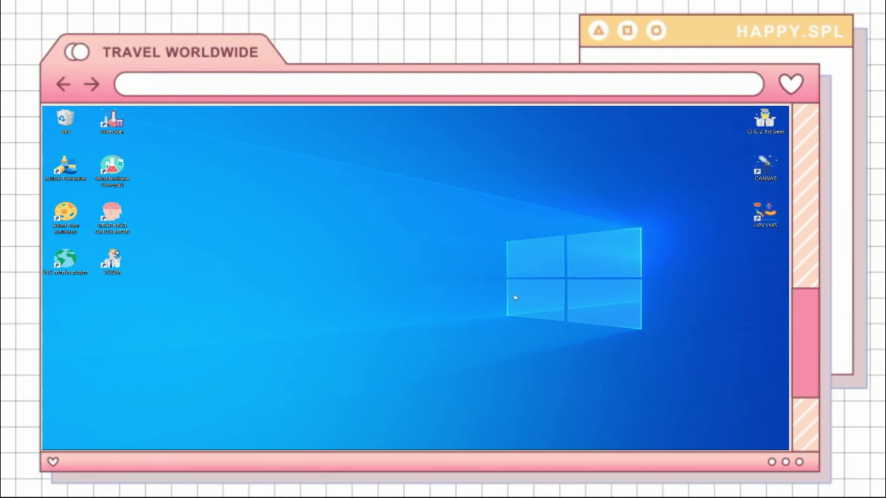
Step: Choose the beige caffeine picture on the Personalization > Background page, then close Settings
key(super+i)
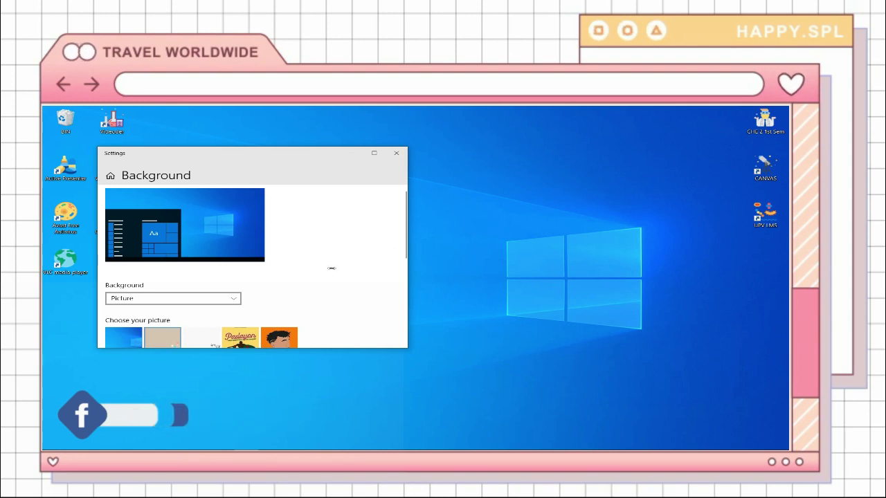
click(173, 342)
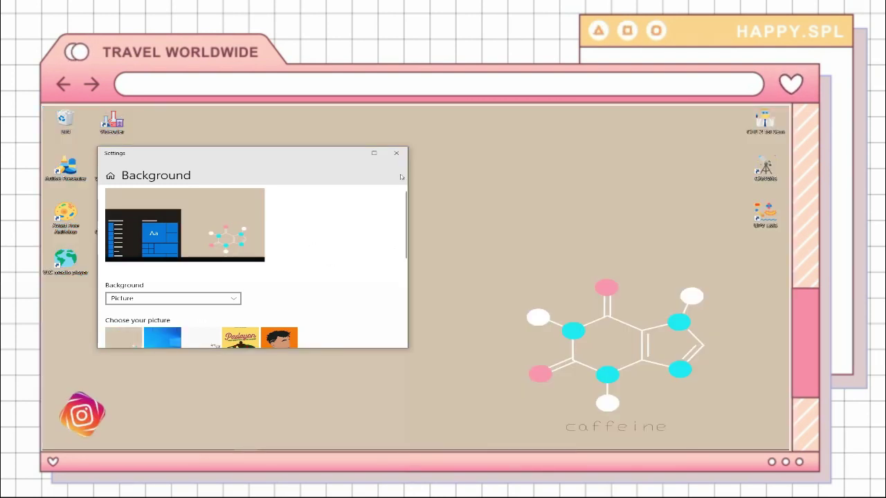
click(396, 153)
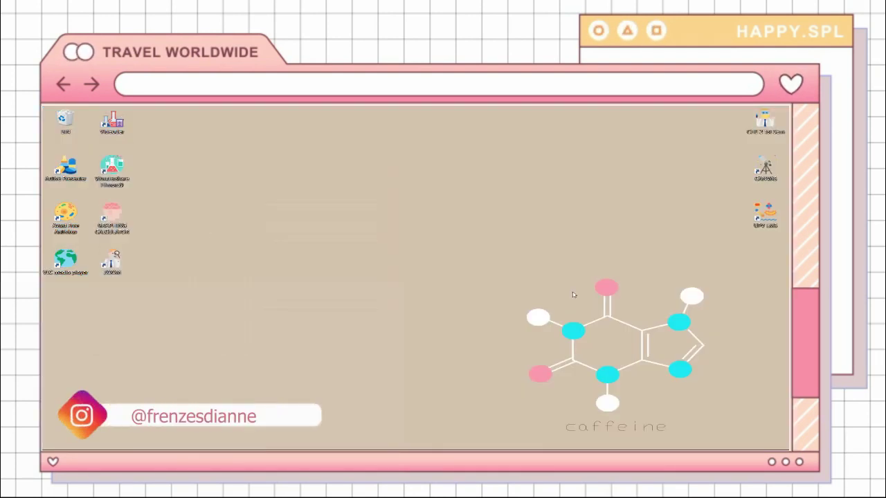